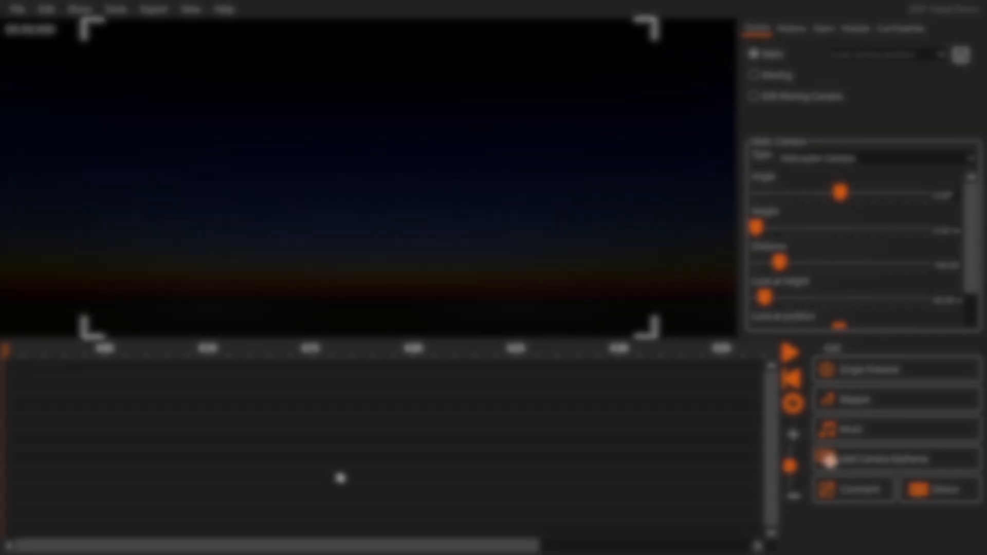
Add a '360° Head' launch position at 0 m / 0 m with 5 m height, and select it.
click(795, 30)
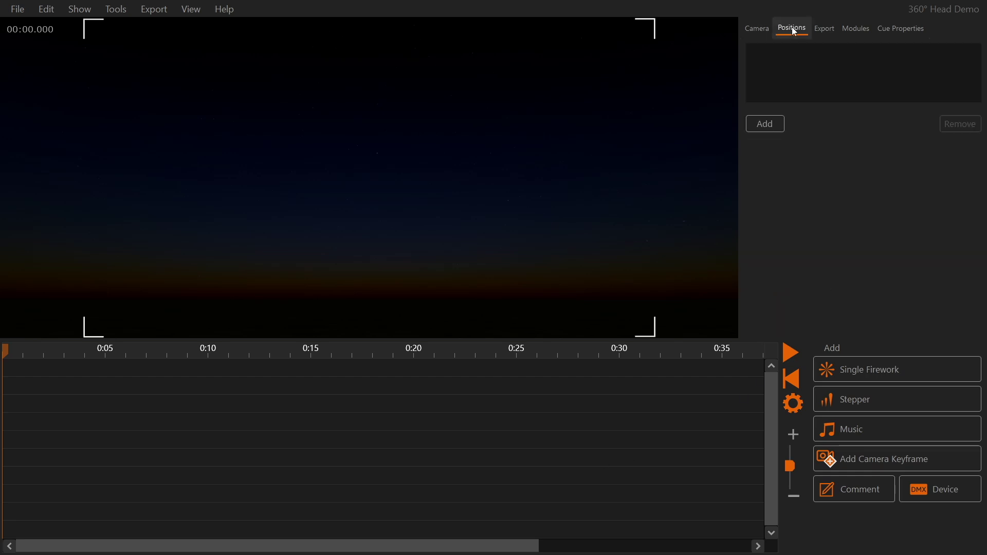
click(773, 127)
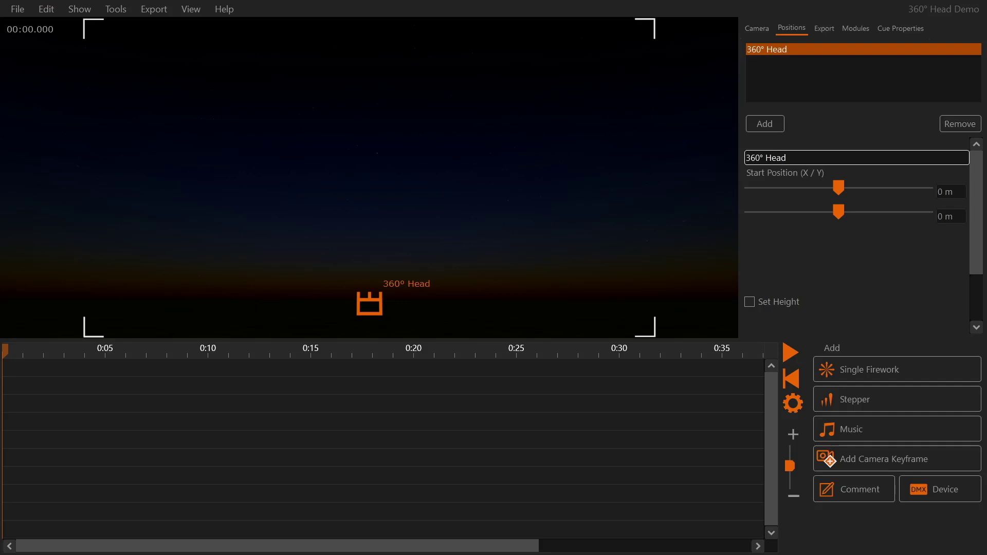
click(787, 304)
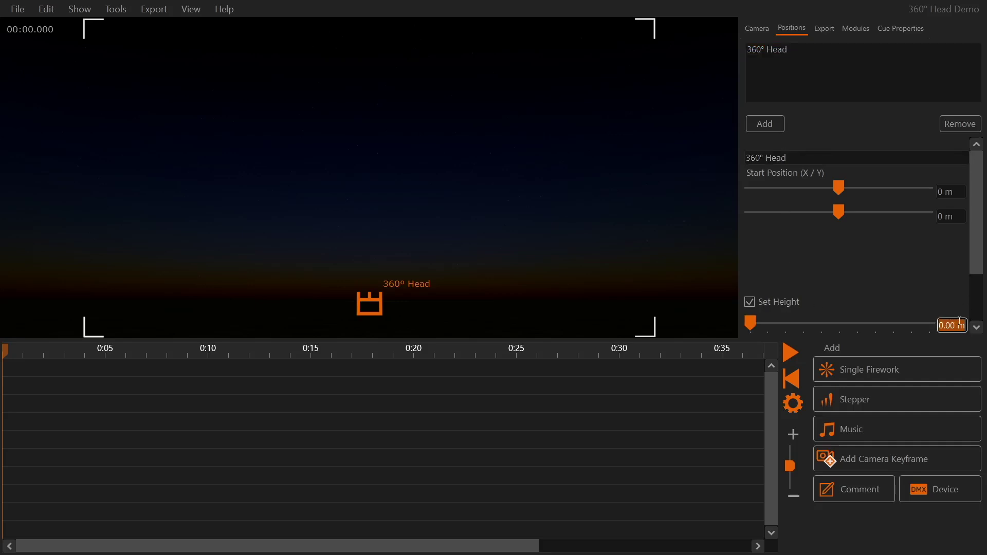
key(Return)
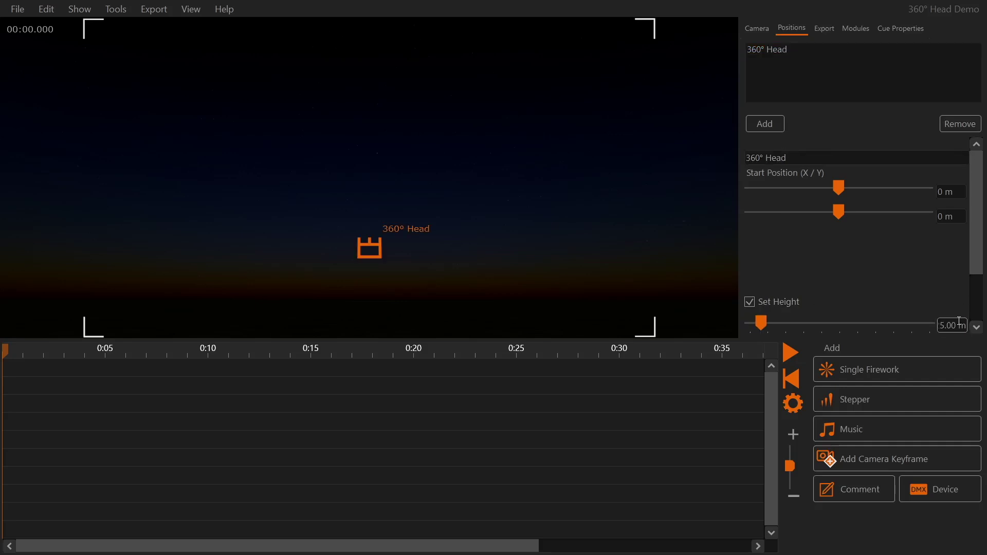
click(775, 51)
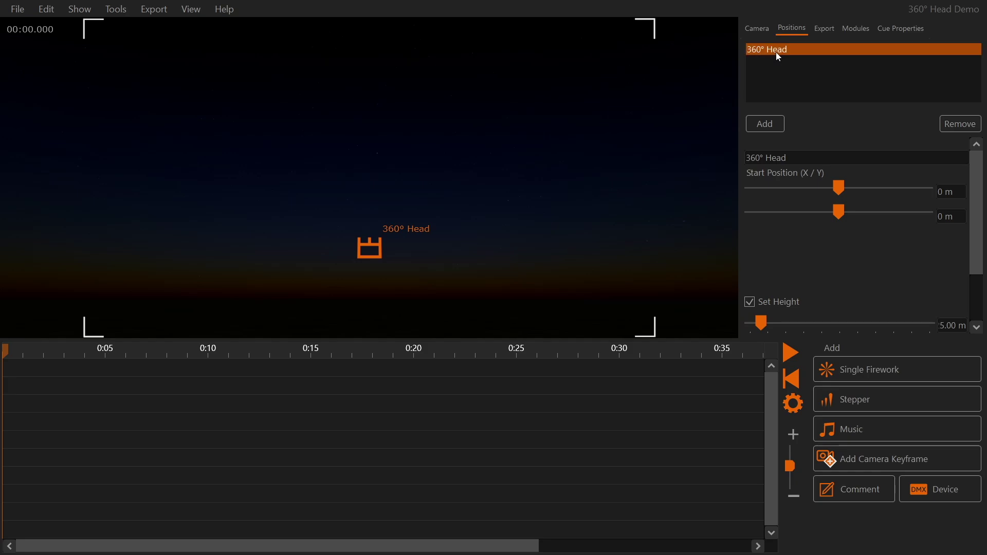
Add a Radikaliber: Blitzkäferblau mine cue on 360° Head and place it near 0:08.
click(838, 372)
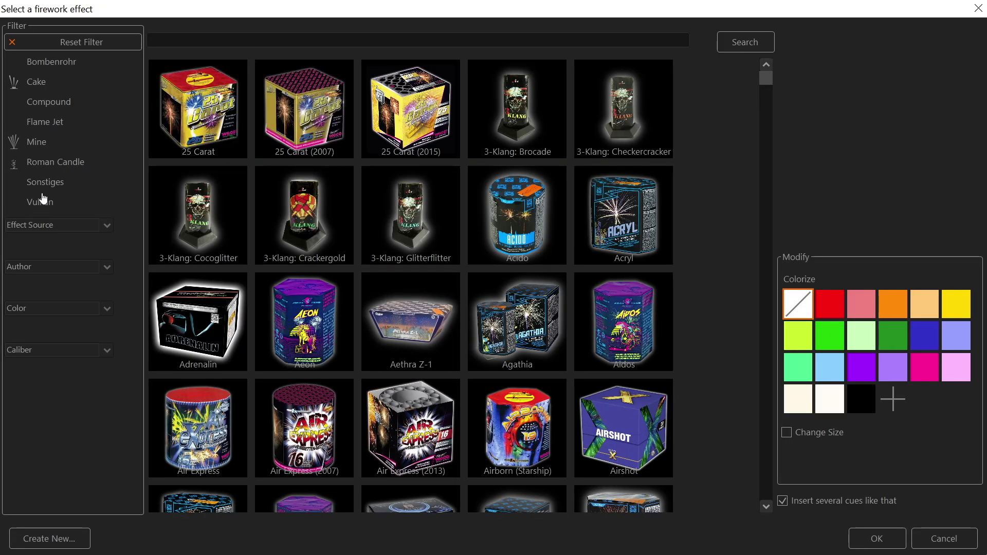
click(41, 142)
click(623, 113)
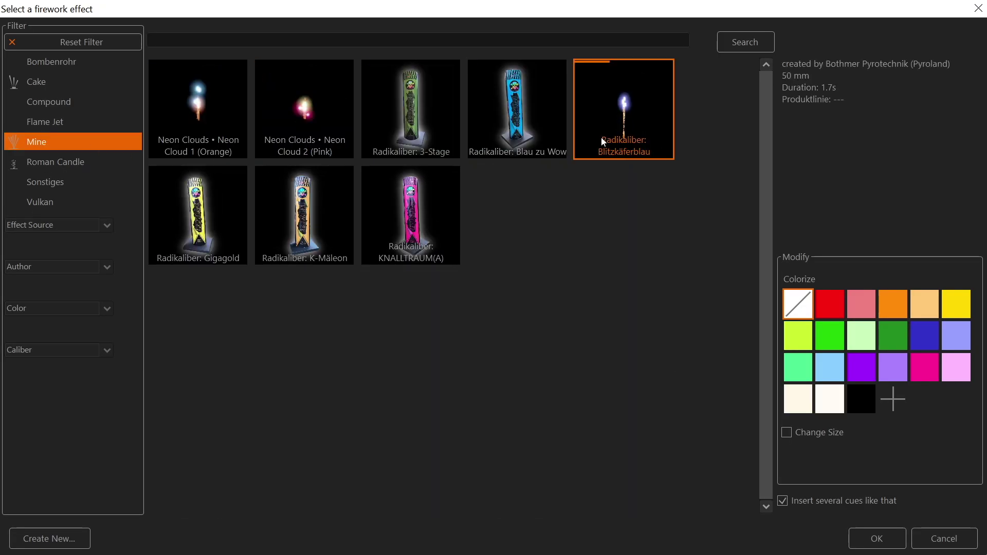
click(882, 535)
click(94, 369)
drag(103, 369, 188, 369)
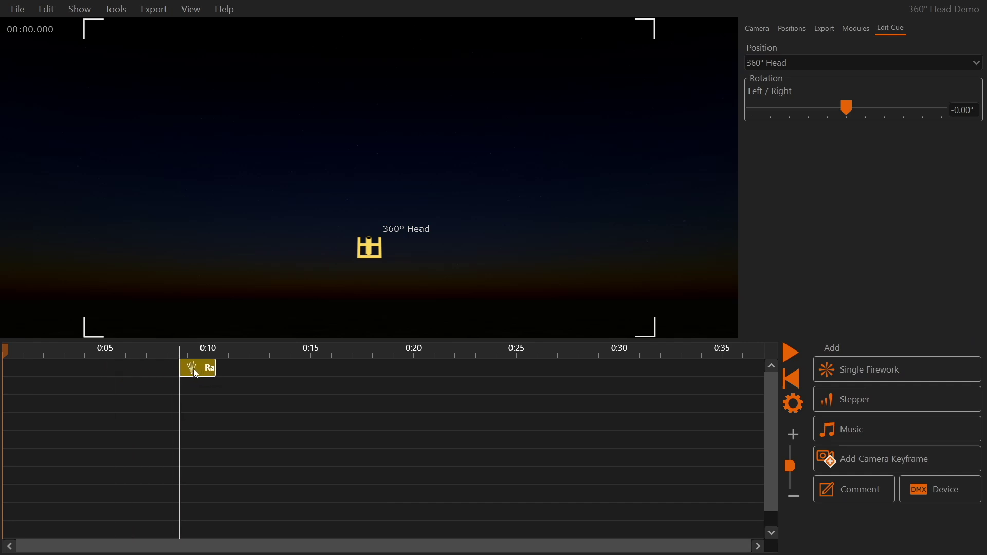
Paste two copies of the mine rotated 90° and 180°, then preview from 0:08.
right_click(194, 370)
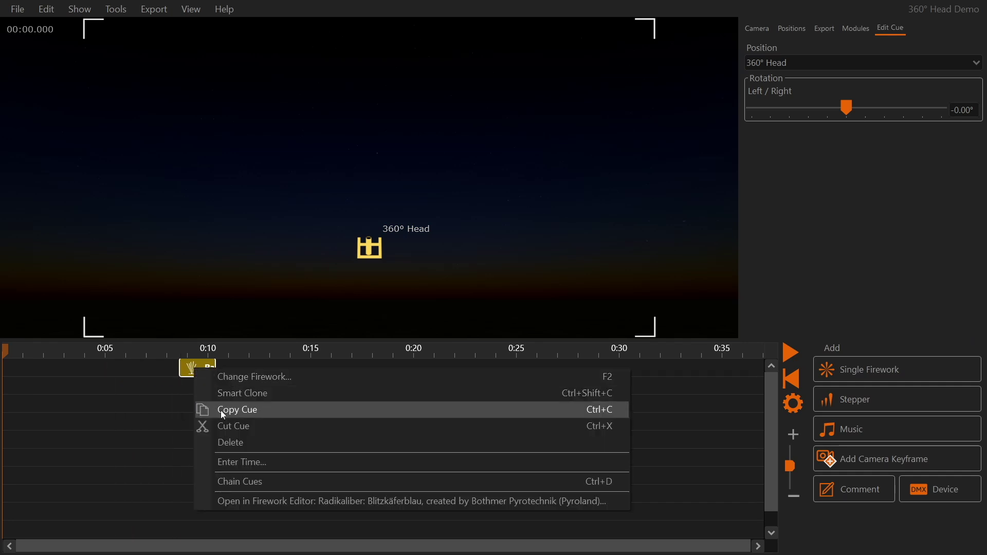
click(220, 410)
key(ctrl+v)
click(203, 388)
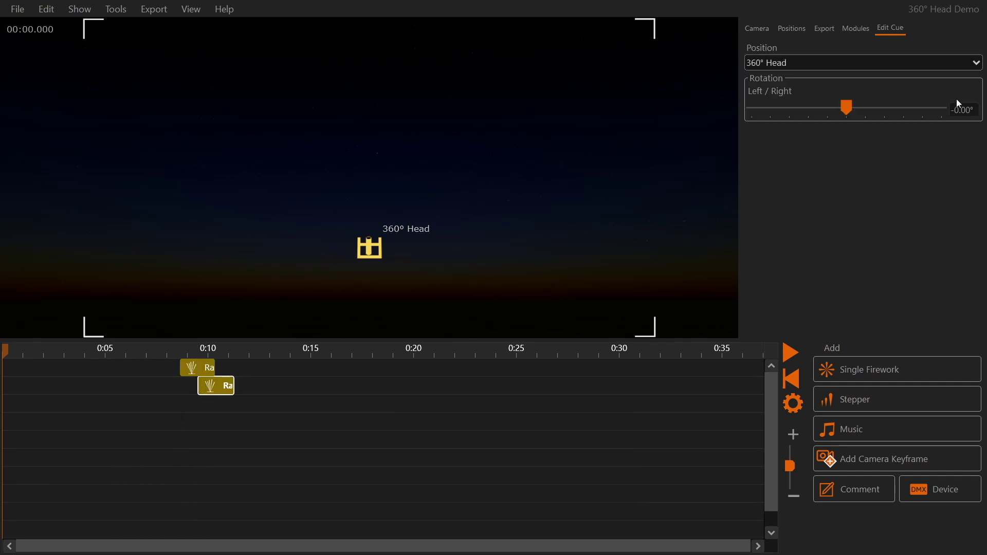
click(973, 109)
text(90)
key(Return)
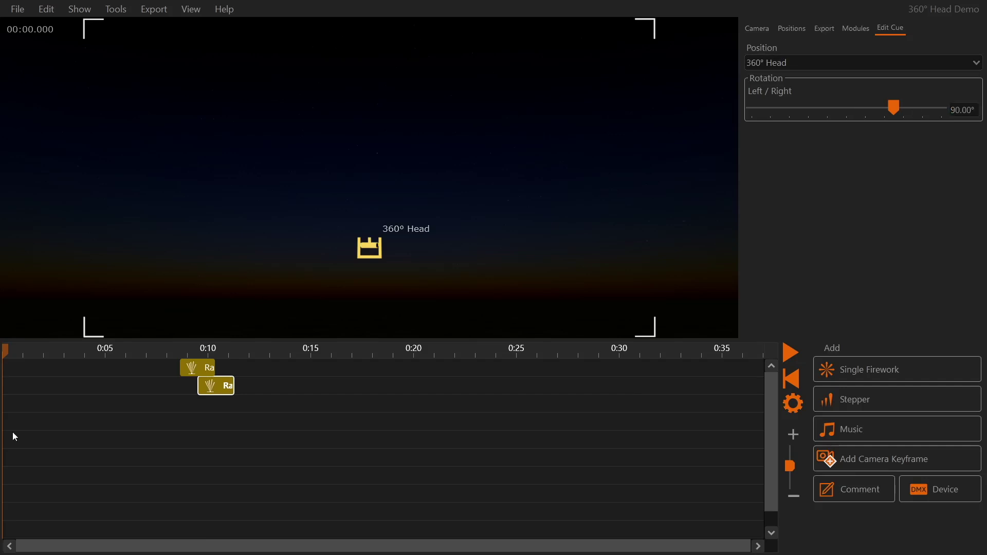
key(ctrl+v)
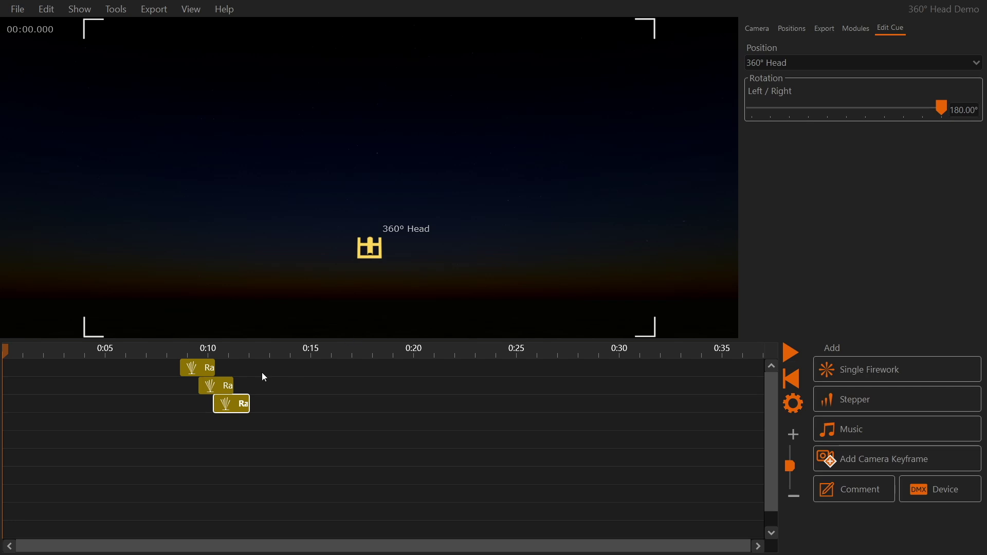
click(169, 352)
click(793, 354)
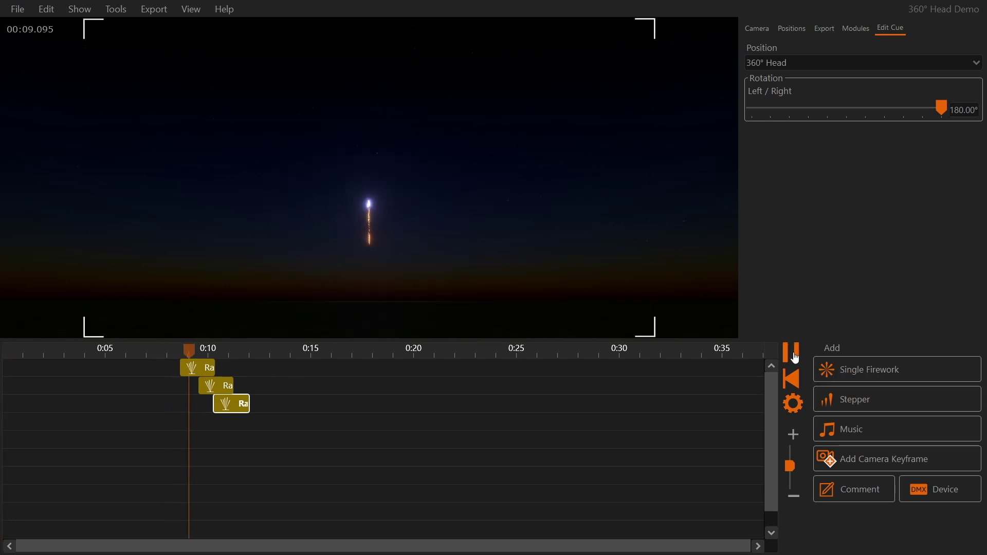
Add a 13-shot Blitzkäferblau stepper near 0:14 sweeping -90° to 90° at 0.286 s, and preview it.
click(792, 355)
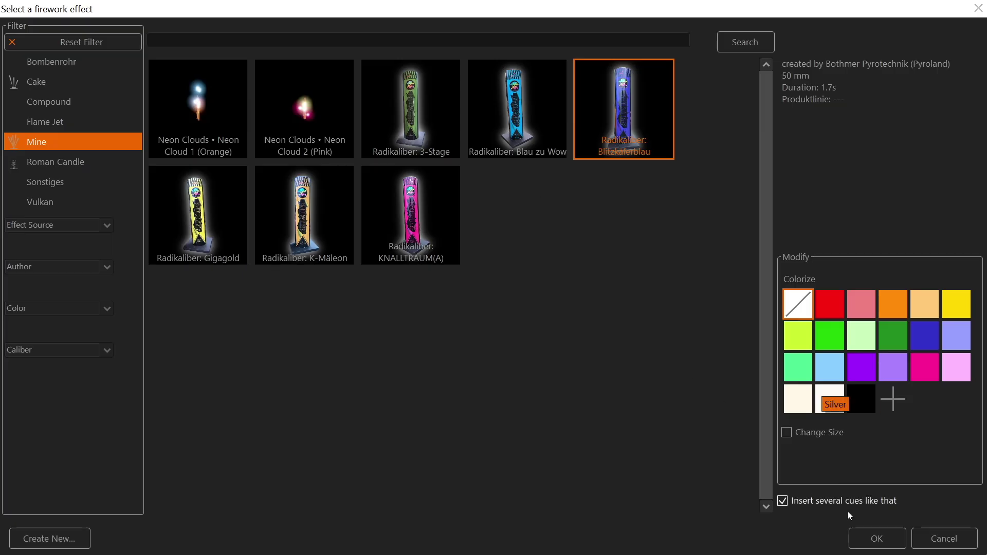
click(878, 538)
click(290, 367)
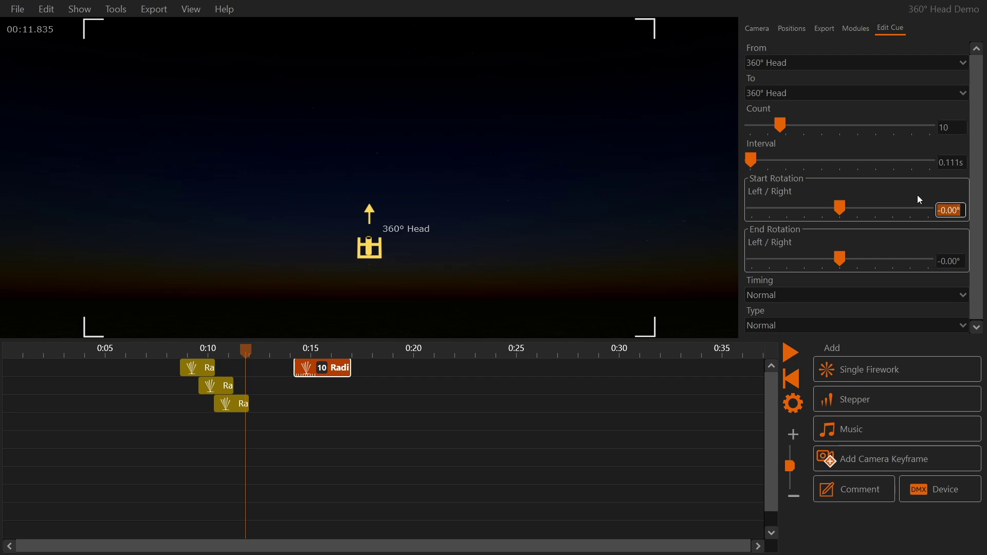
key(Return)
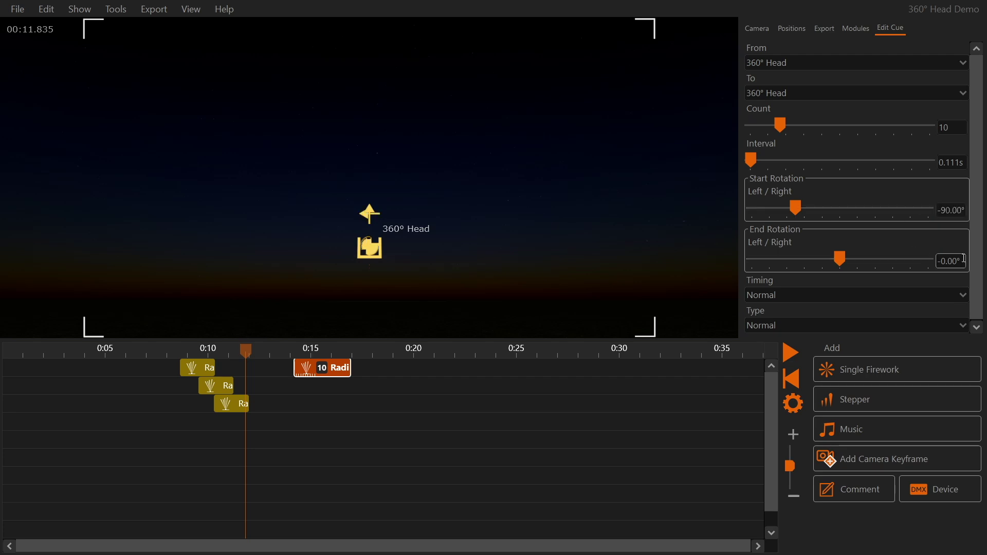
key(Return)
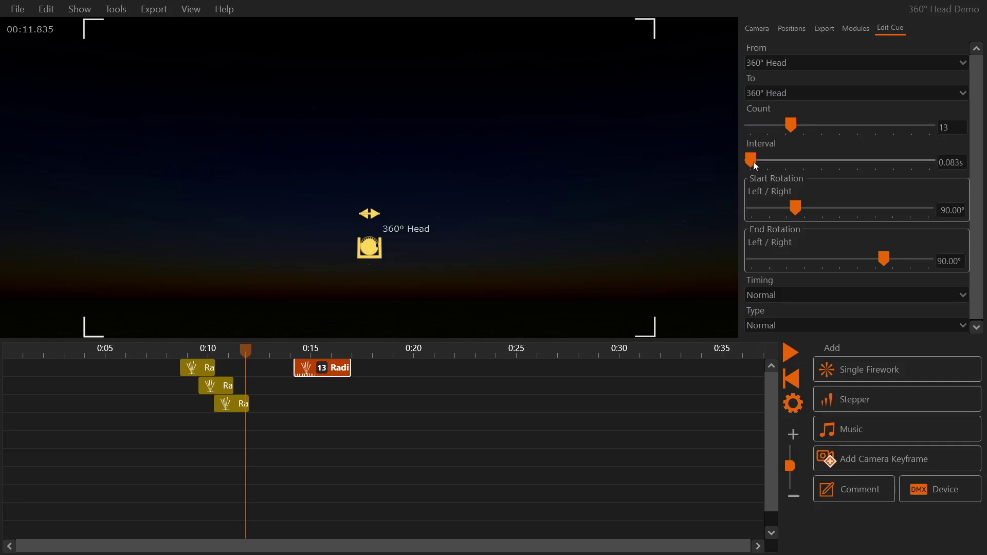
drag(754, 161, 758, 164)
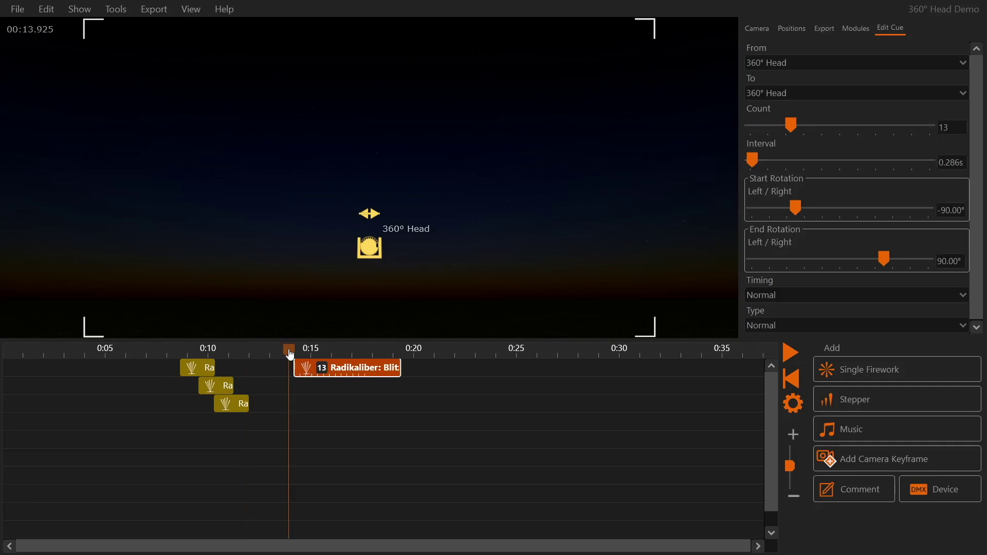
click(791, 353)
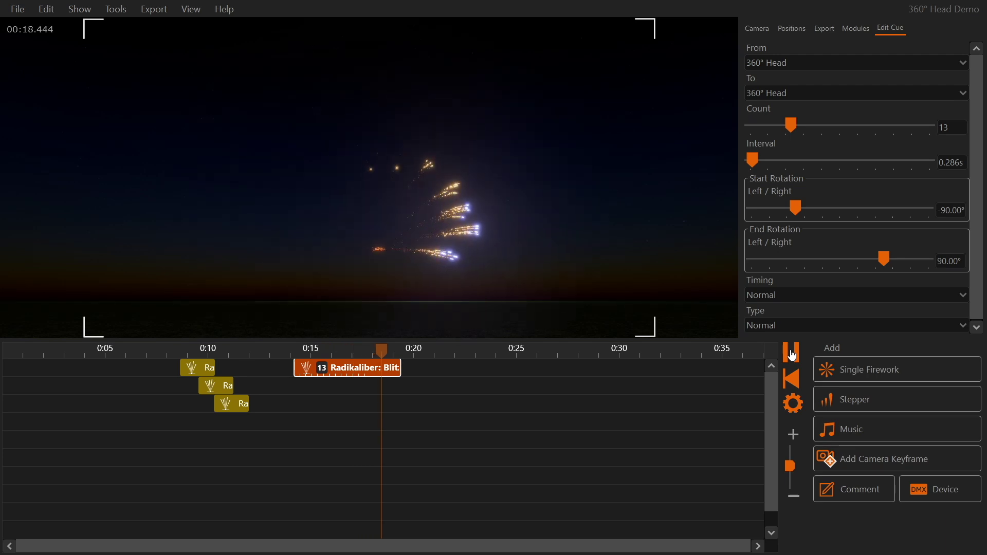
click(792, 354)
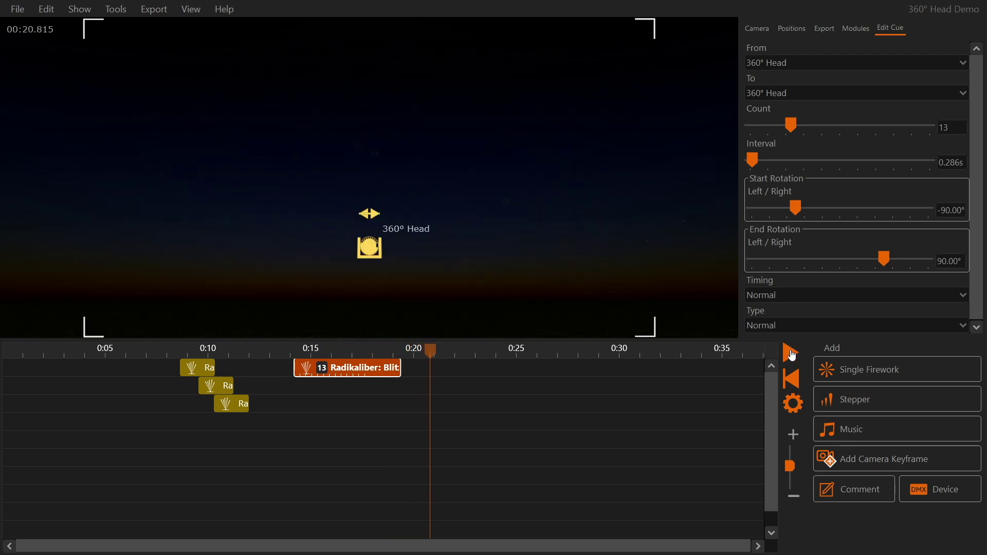
right_click(440, 369)
Paste the stepper near 0:21 with start rotation -180° and end rotation 180°.
click(456, 371)
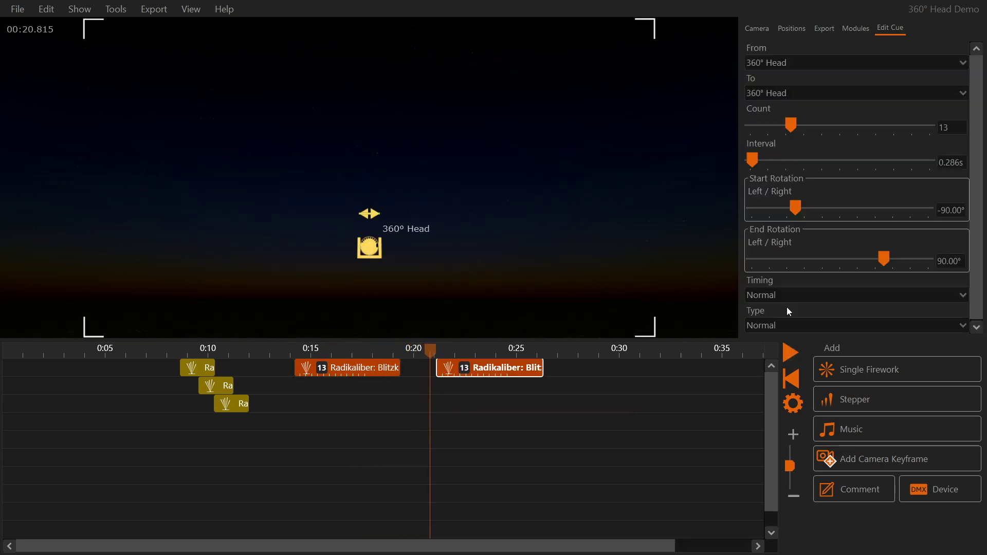
click(959, 211)
text(-180)
key(Return)
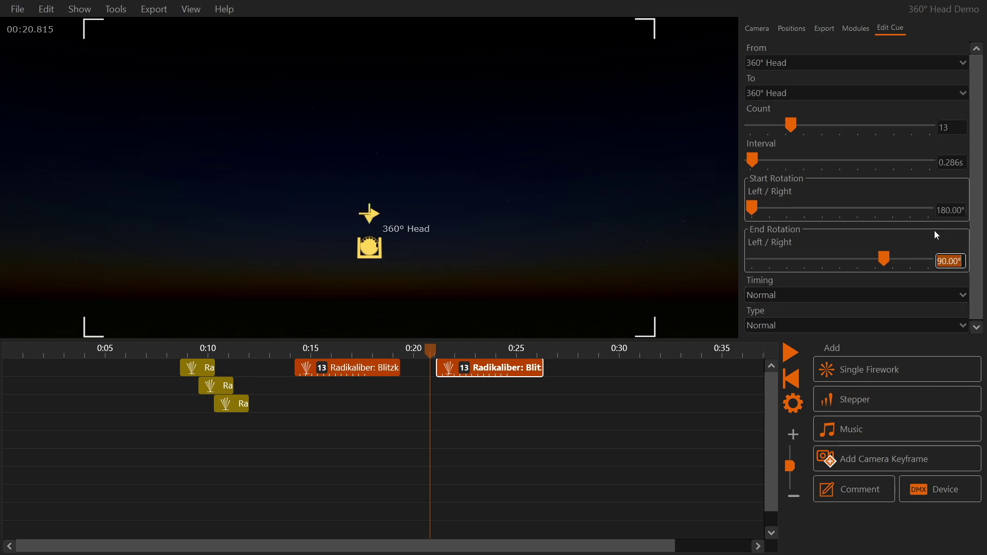
text(180)
key(Return)
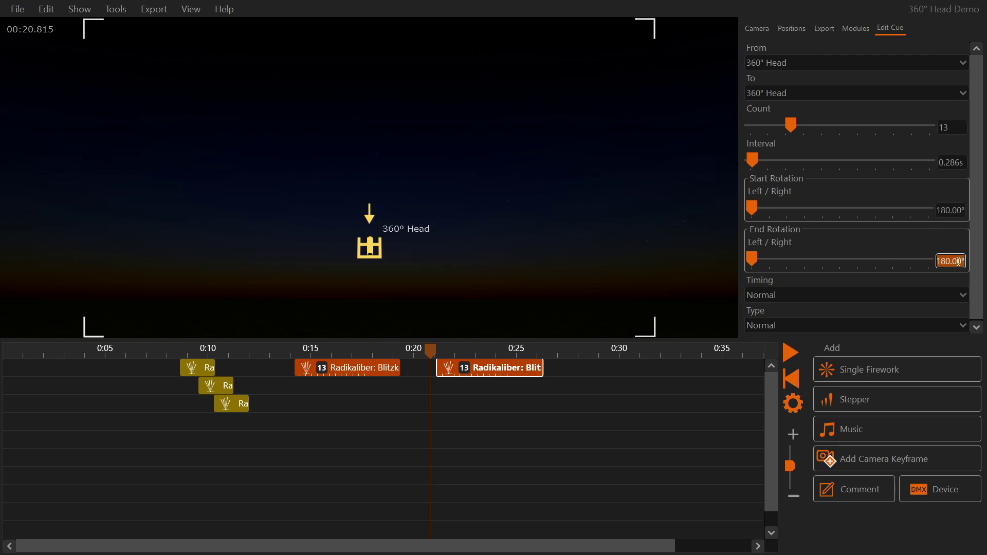
key(Tab)
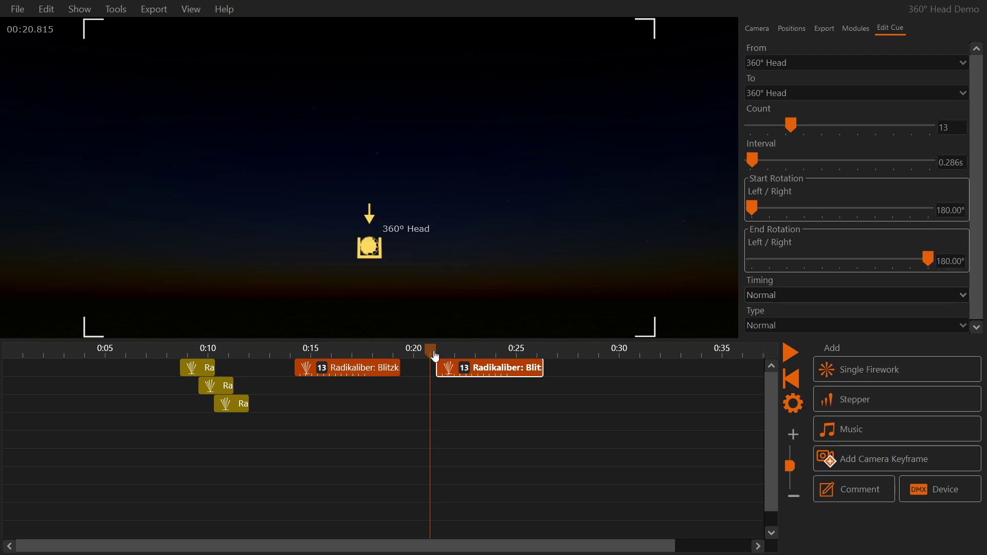
Preview the new stepper, then select the 13-shot cue at 0:15.
click(796, 353)
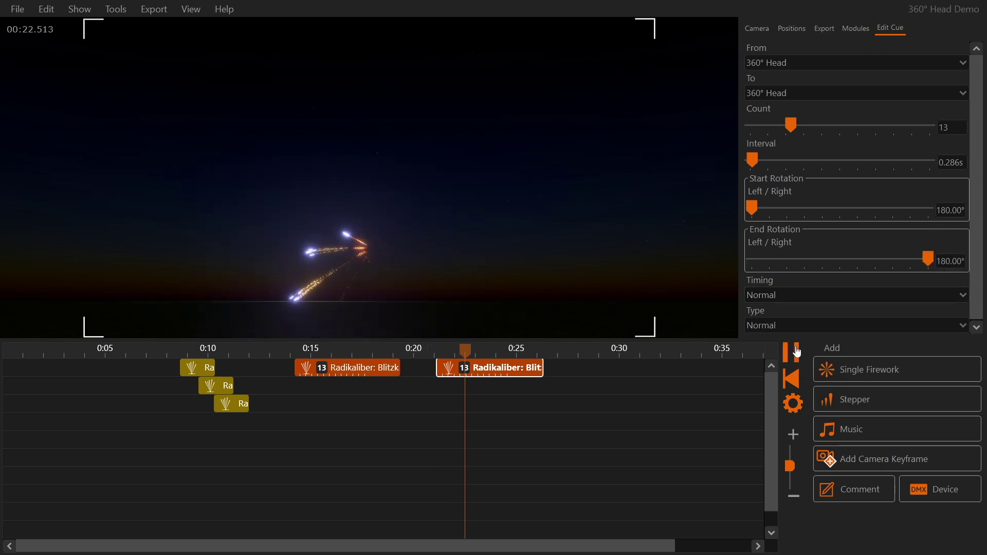
click(797, 353)
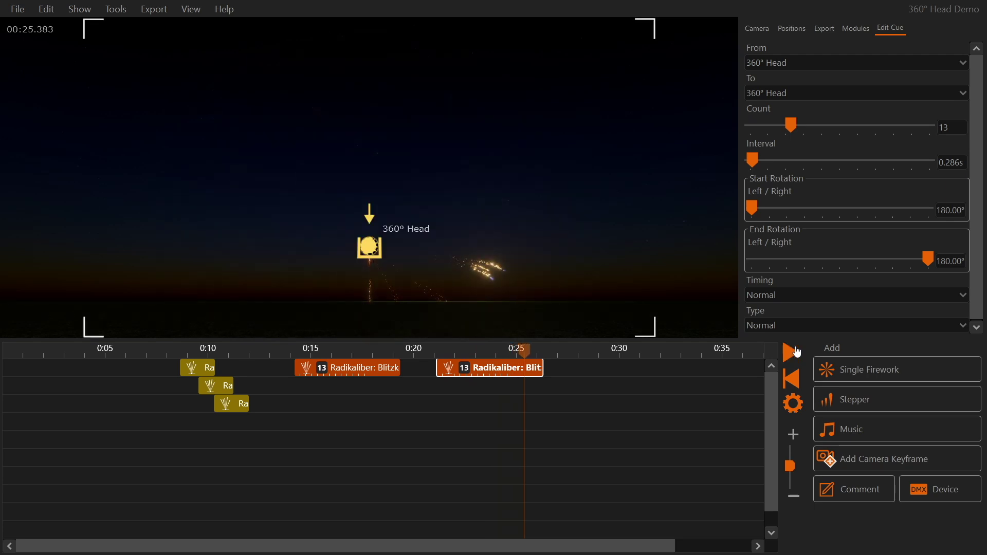
click(544, 435)
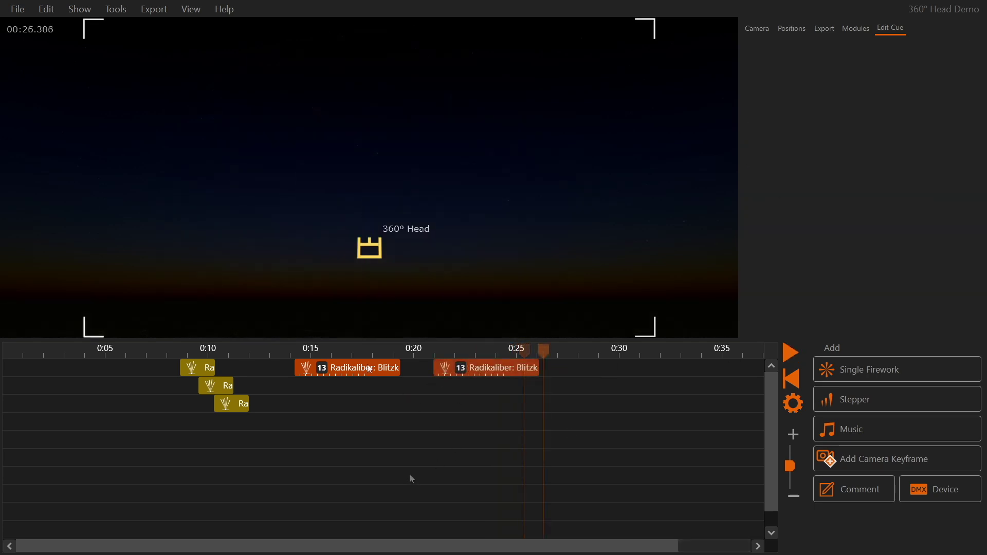
click(370, 368)
Copy the Radikaliber cue, paste it at 0:27 and set its start rotation to 270°.
right_click(370, 368)
click(400, 389)
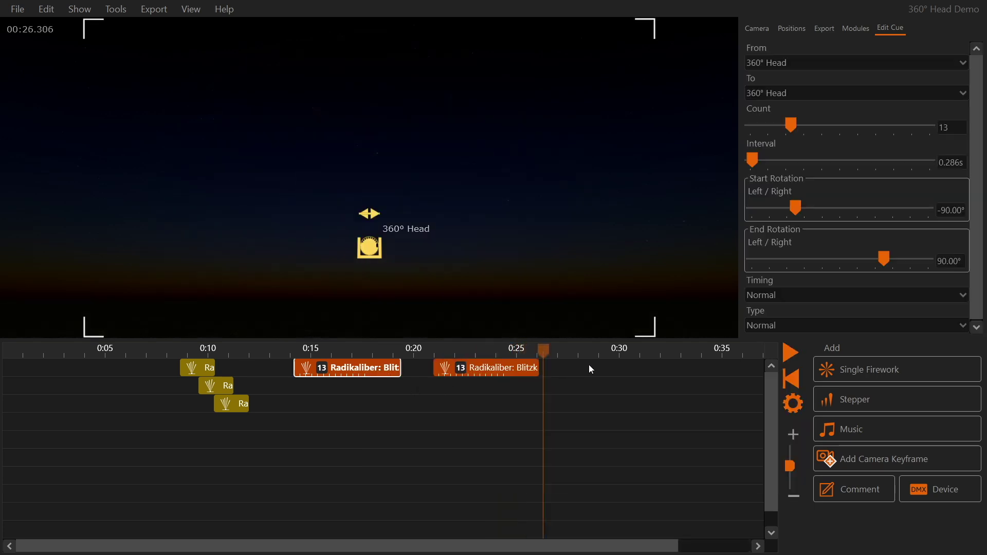
right_click(565, 364)
click(580, 372)
click(582, 368)
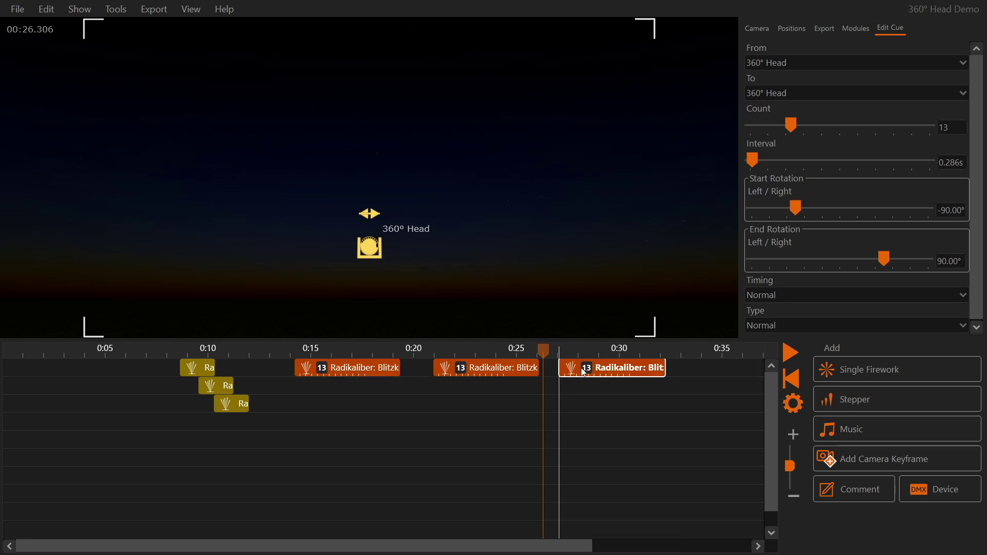
click(955, 210)
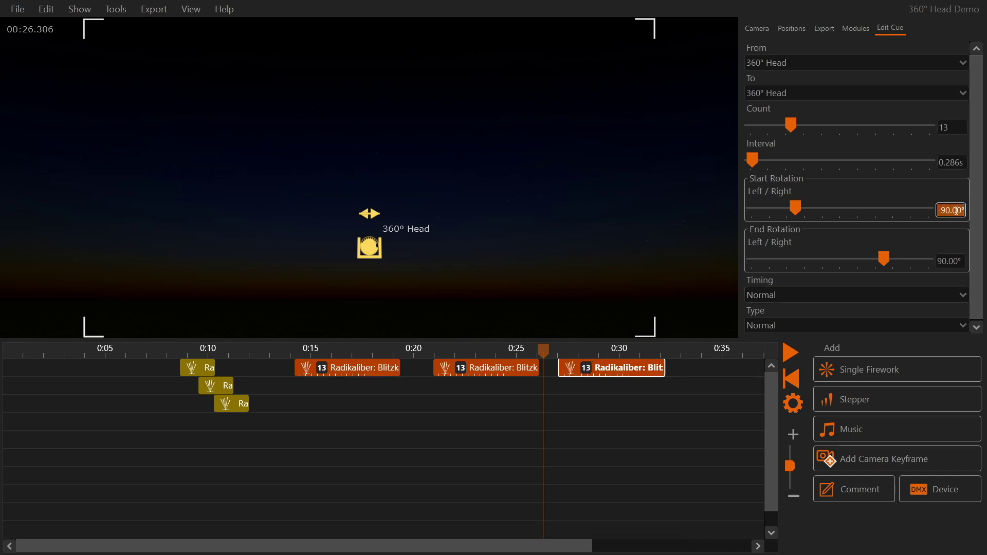
key(Return)
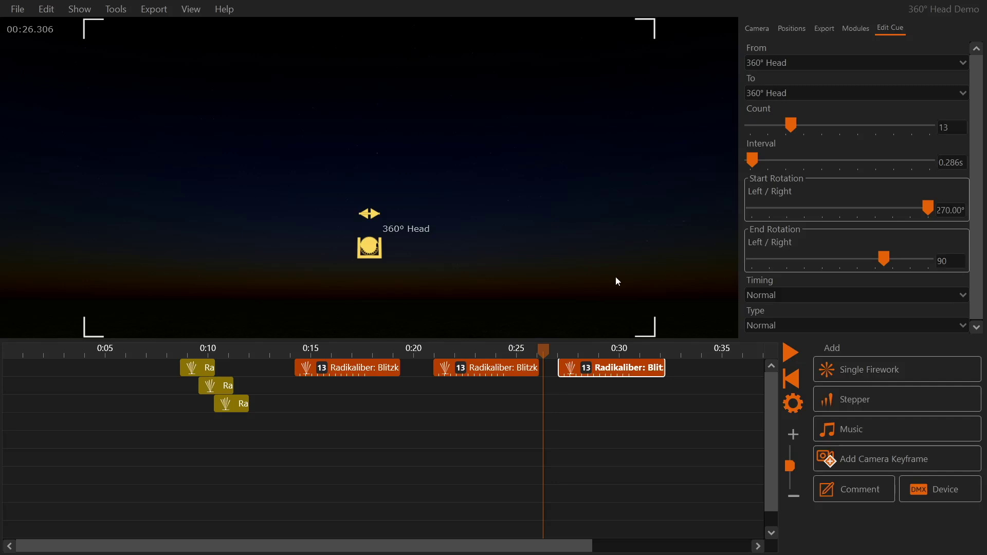
Preview the new cue, move the 0:15 cue to row 2 at 0:31, and replay from 0:27.
click(791, 355)
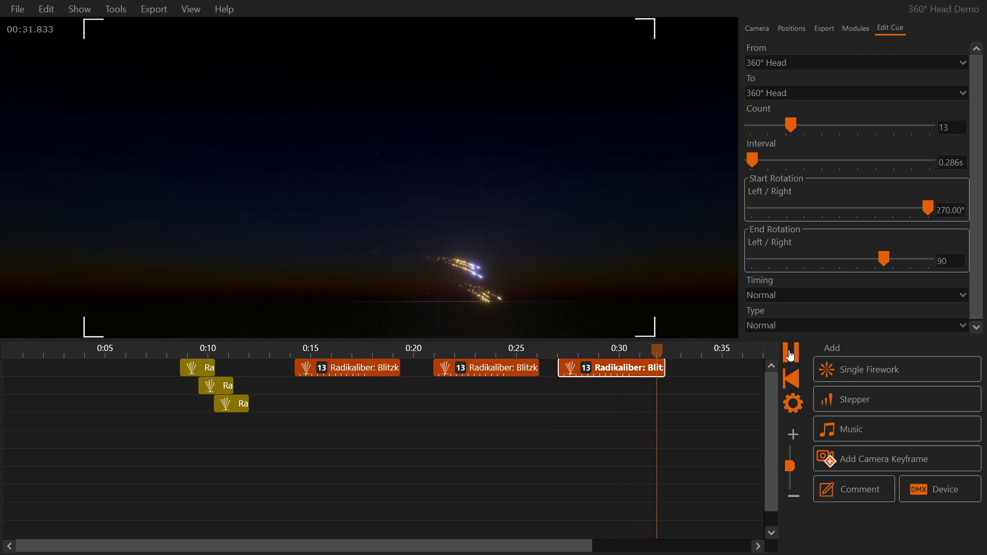
key(space)
drag(316, 379, 658, 388)
click(555, 353)
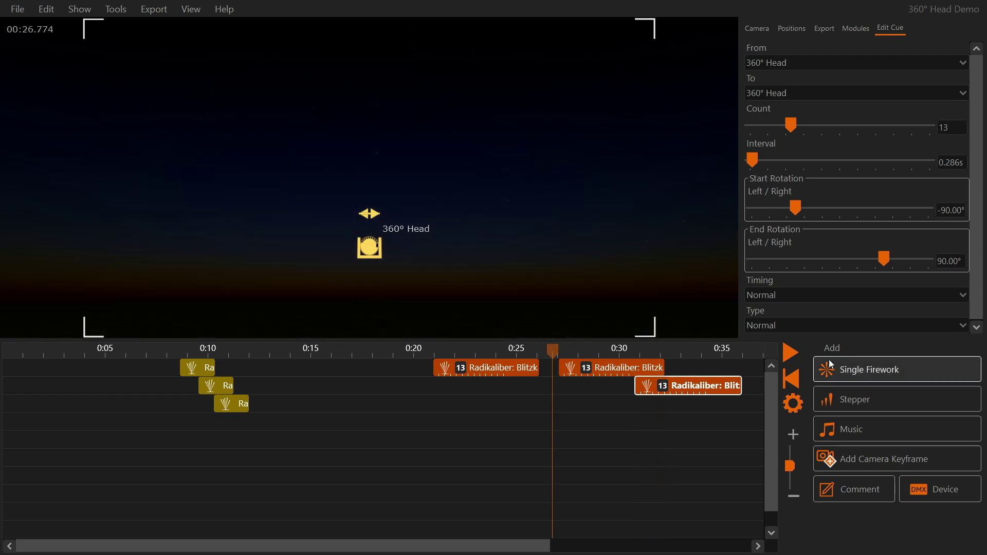
click(793, 355)
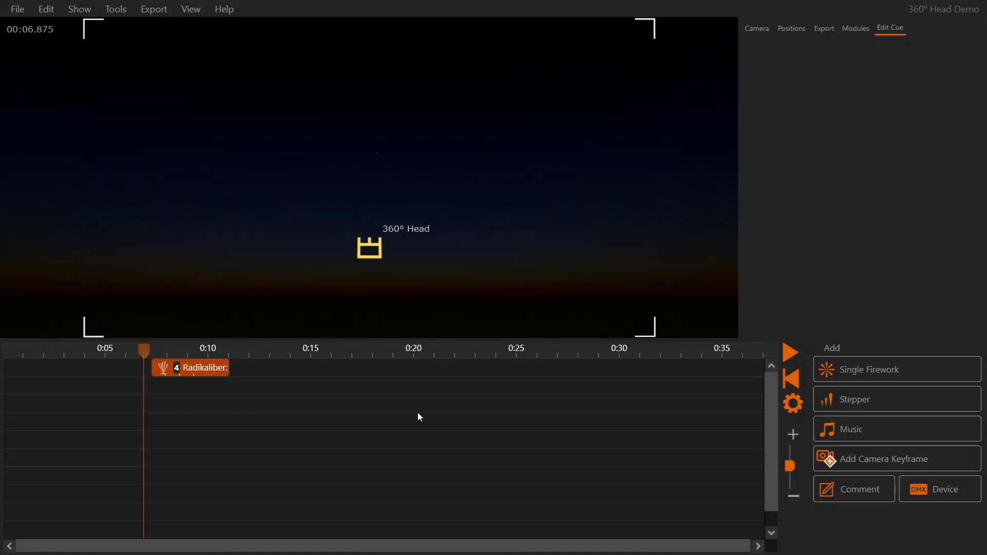
Preview the 4-shot Radikaliber cue near 0:07, pausing after its fanned shots launch.
click(786, 359)
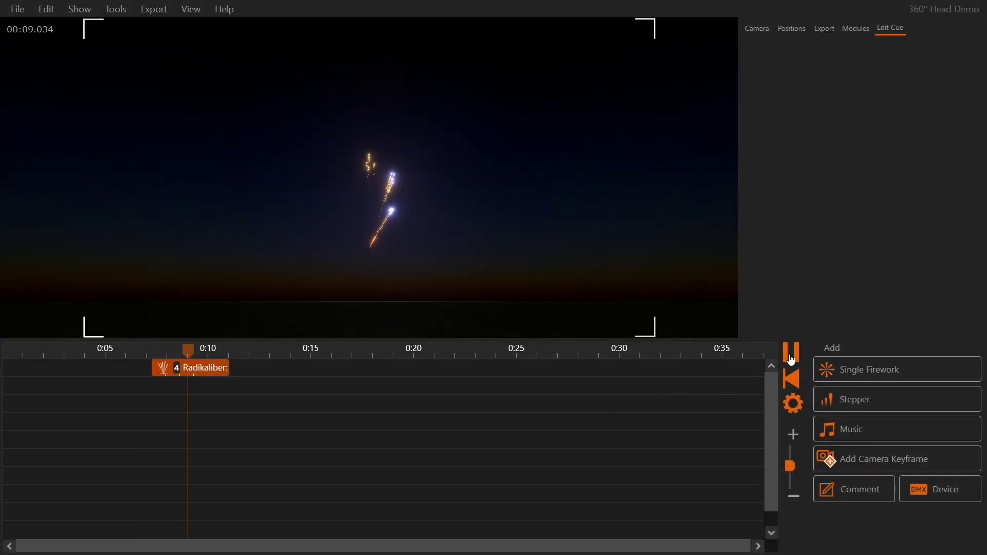
click(792, 359)
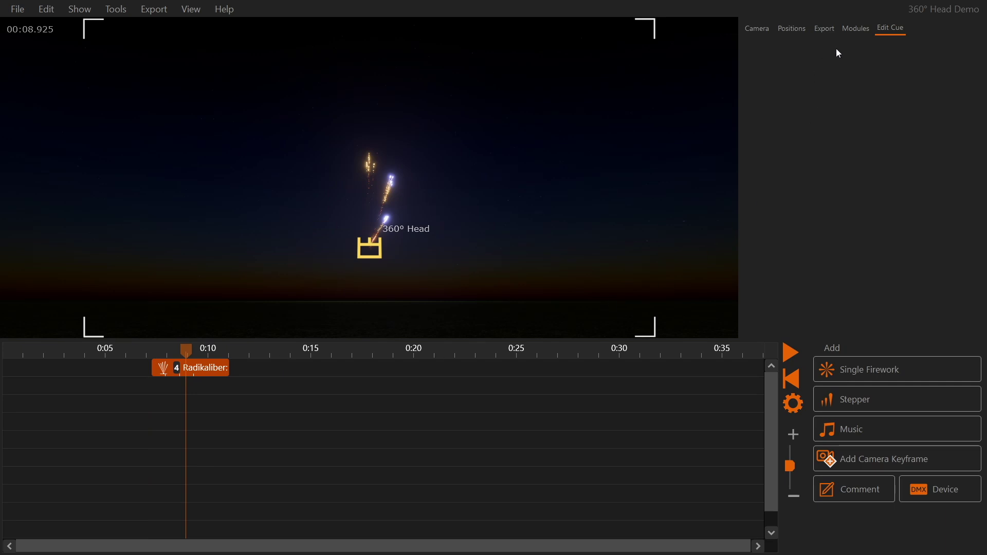
click(853, 30)
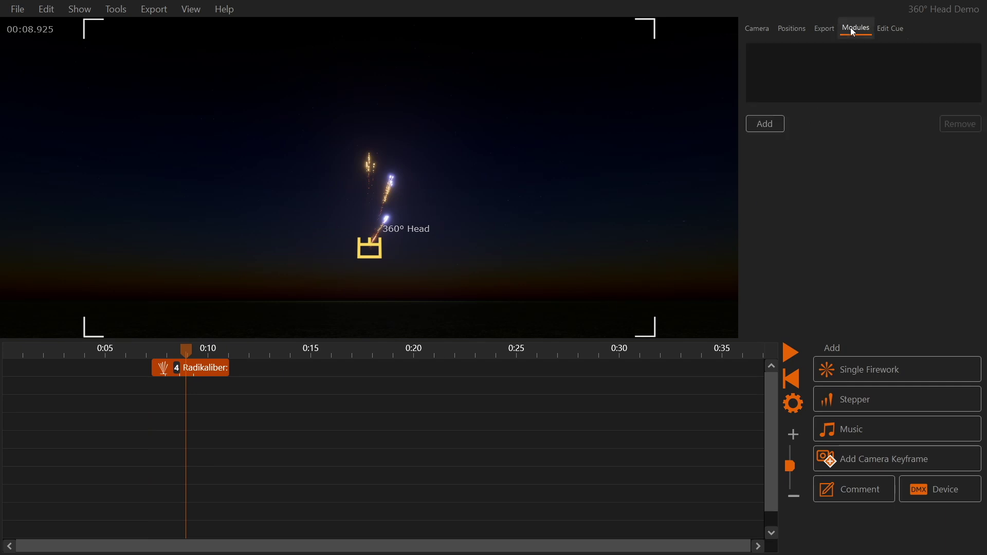
Add a 48-channel Mod 1 used only for the 360° Head position.
click(777, 127)
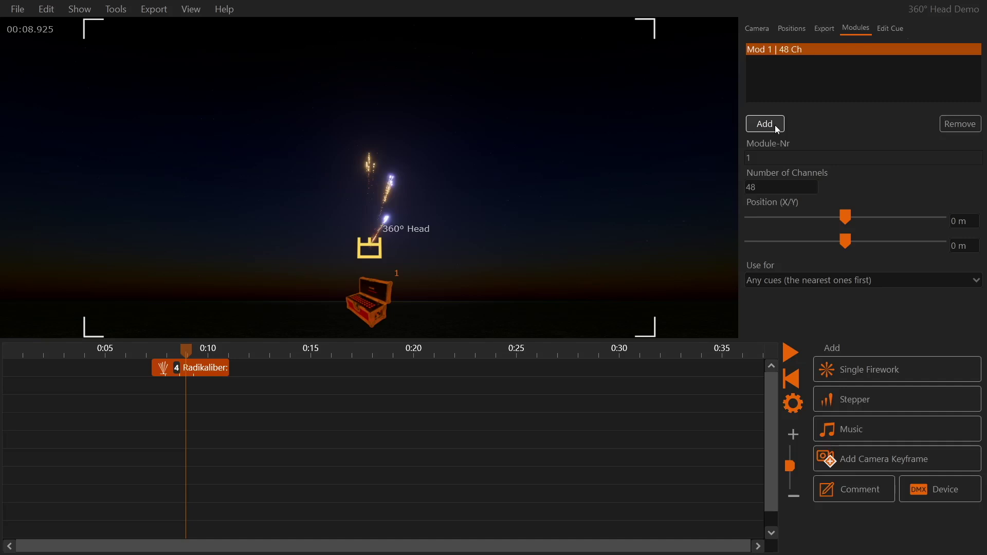
click(802, 282)
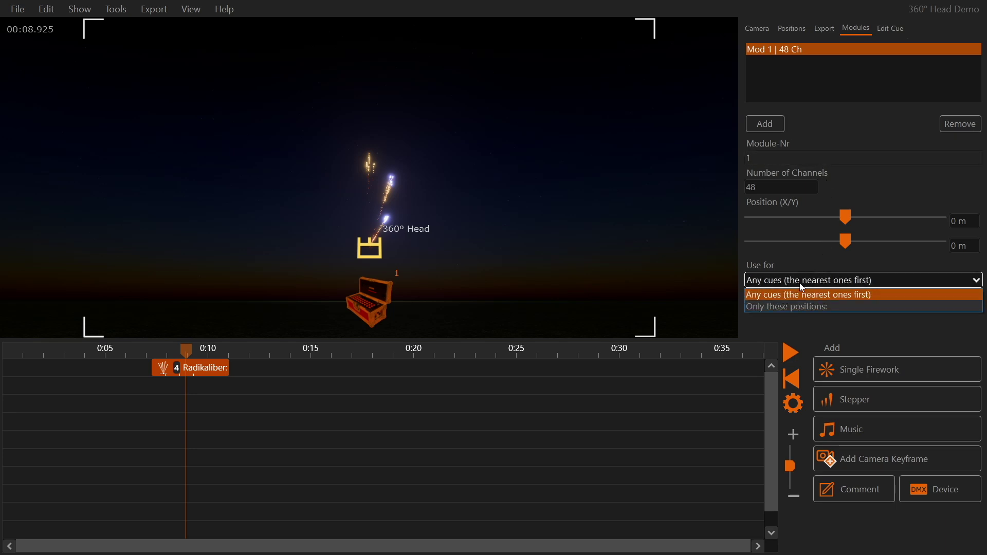
click(800, 306)
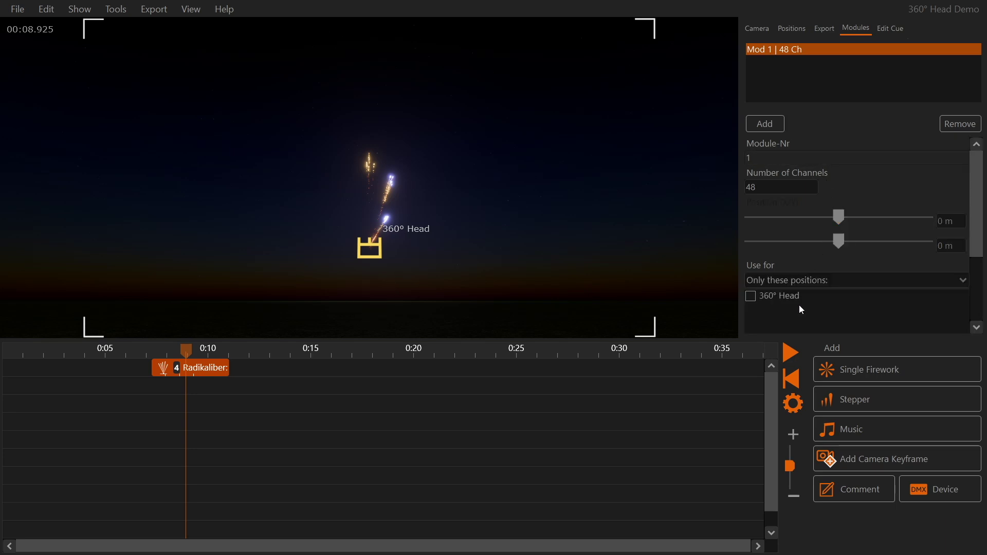
click(750, 297)
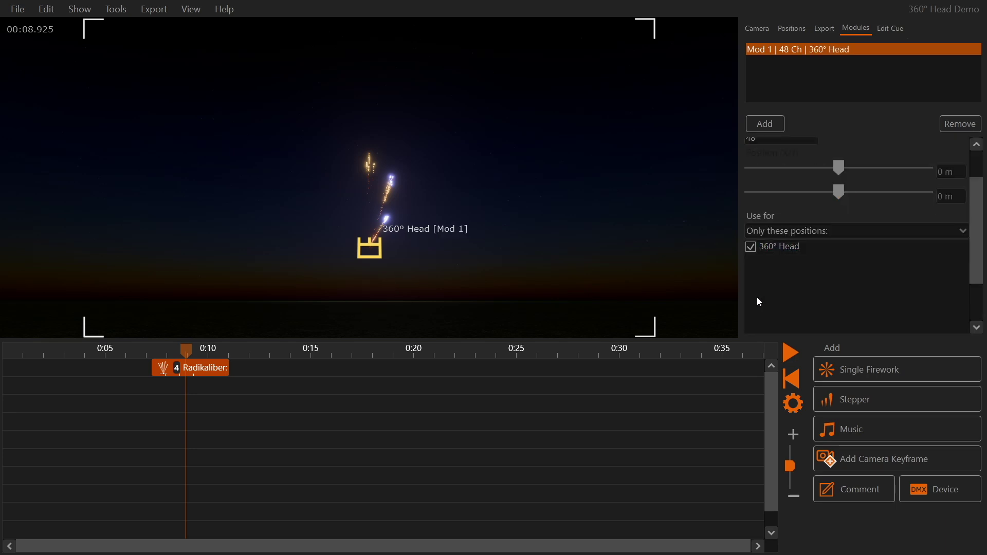
scroll(978, 283, down, 2)
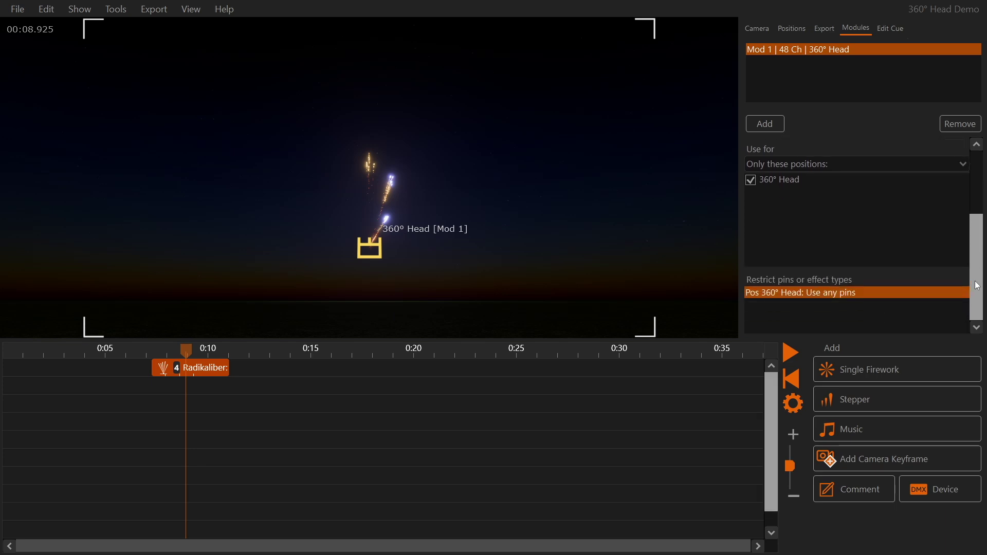
In the 360° Head pin restriction, map 0° to pins 1–12 and 15° to pins 13–24.
double_click(846, 292)
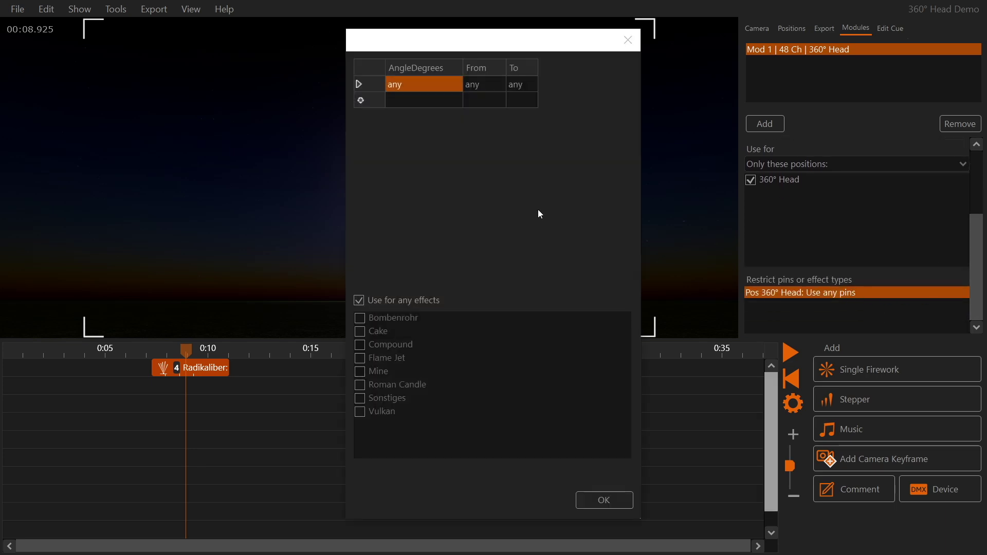
click(427, 85)
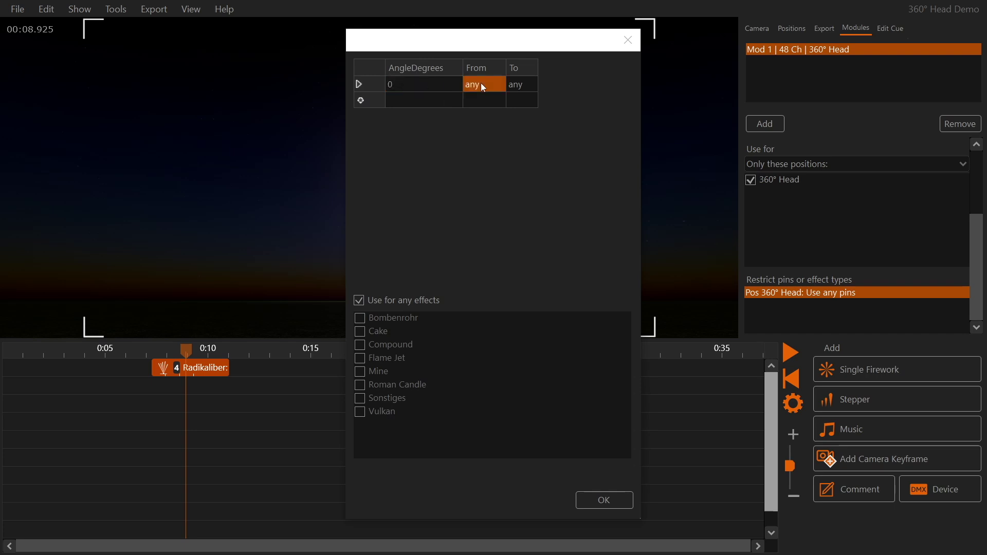
text(1)
click(523, 86)
text(12)
click(404, 101)
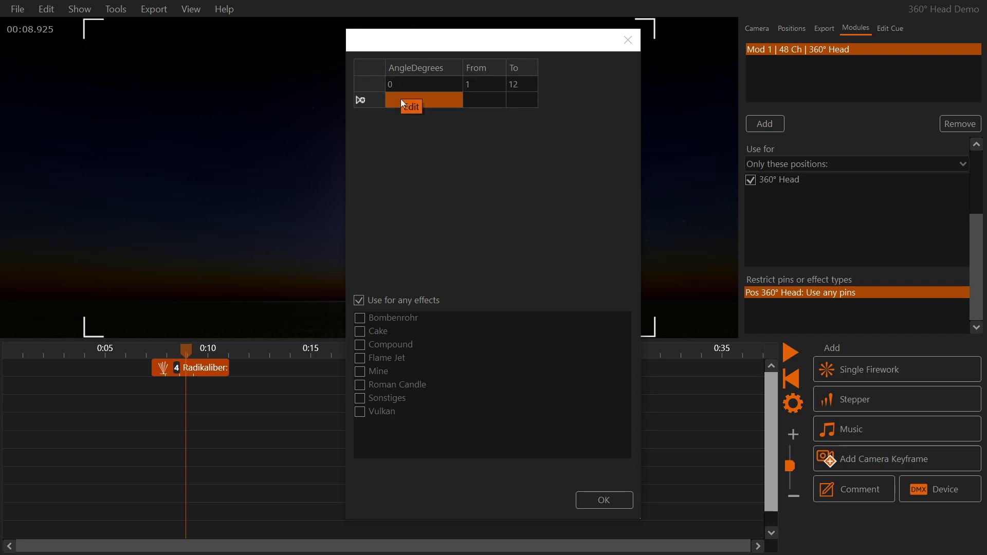
text(15)
click(479, 98)
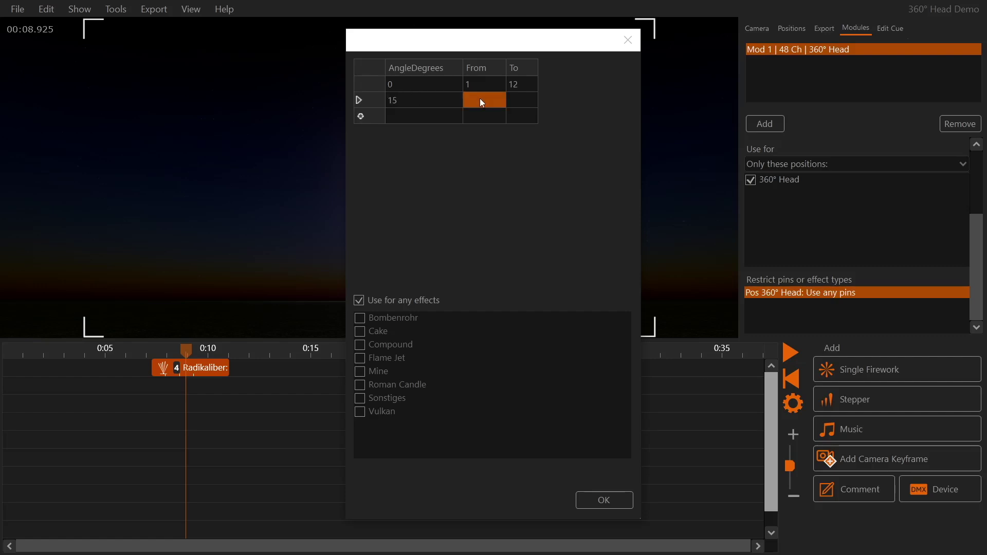
text(1)
text(24)
Map 30° to pins 25–36 and 45° to pins 37–48, then confirm the assignment.
click(419, 114)
text(30)
click(480, 122)
text(25)
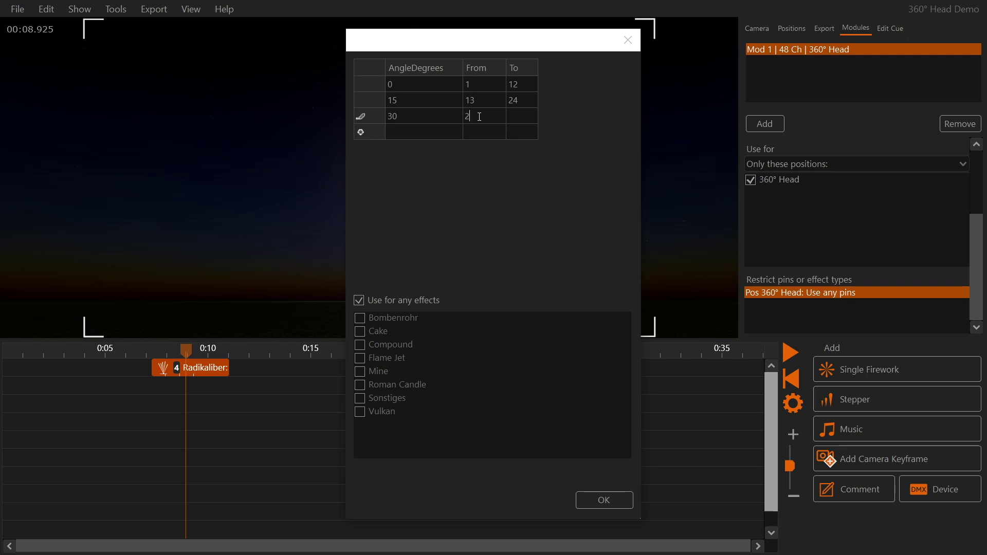
click(515, 114)
text(36)
click(440, 132)
text(45)
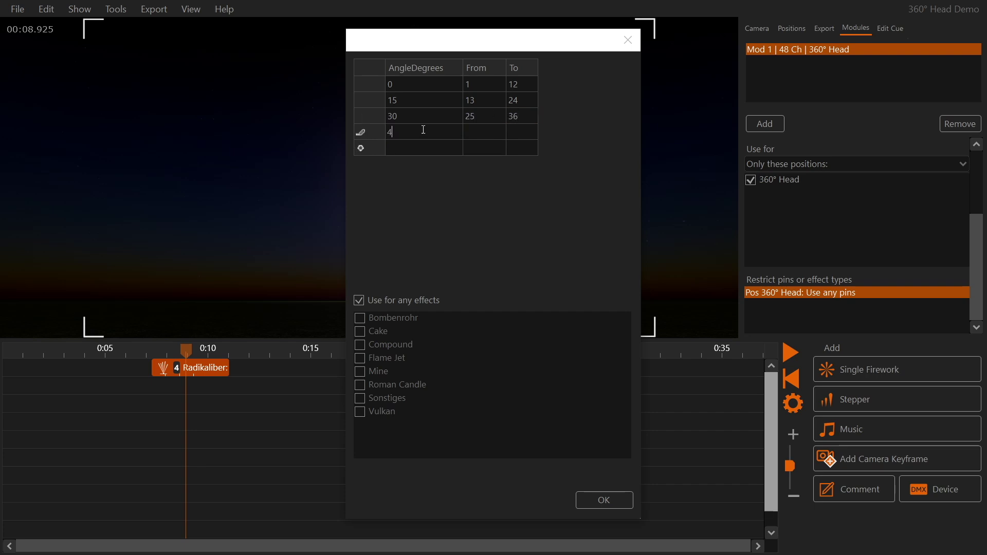
click(481, 131)
text(37)
click(518, 132)
text(48)
click(606, 499)
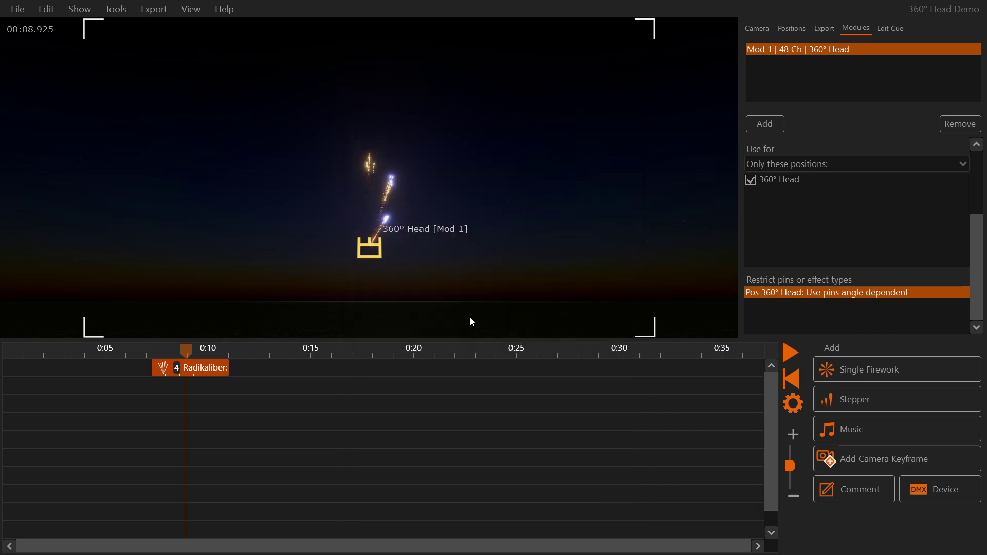
Select the 4-shot Radikaliber cue to show its pins 1/1, 1/13, 1/25 and 1/37.
click(227, 371)
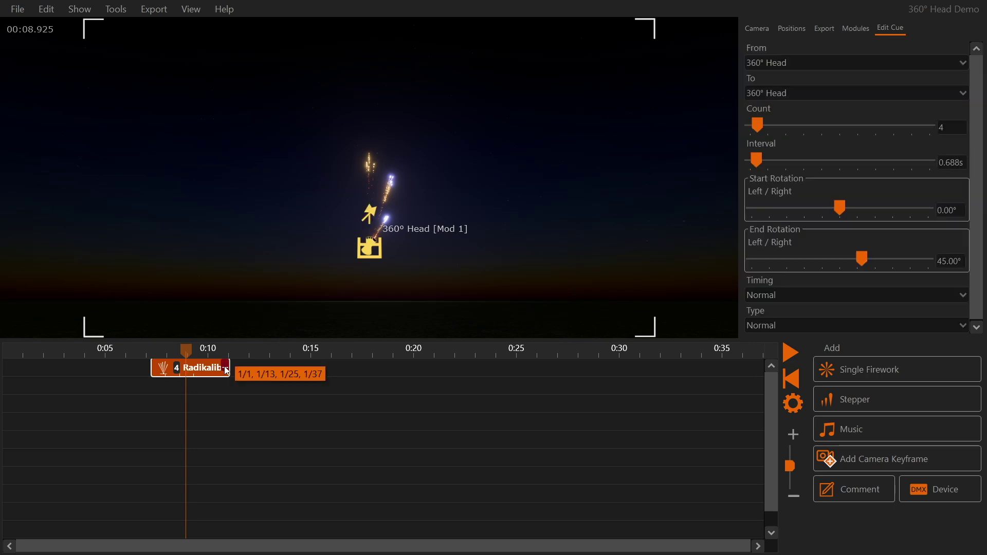